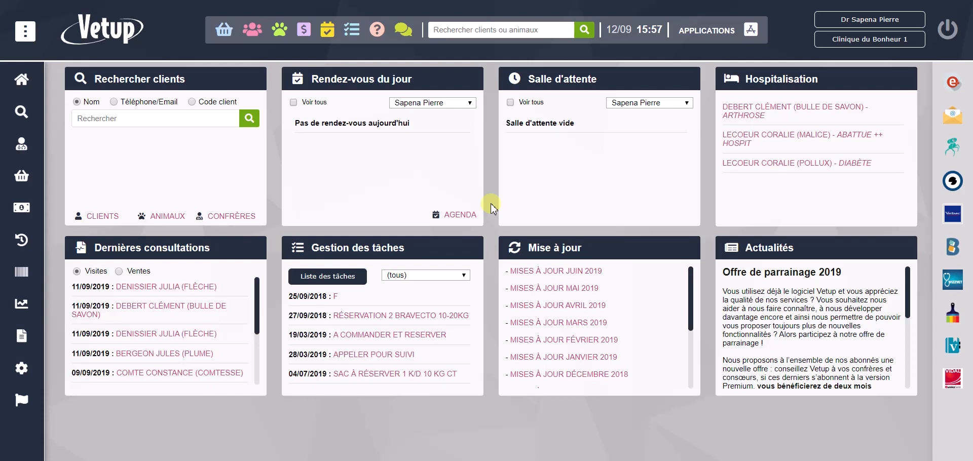
Step: Open the Chirurgie template from the act reminder templates (Modèles de rappels d'actes) for editing
mouse_move(20, 327)
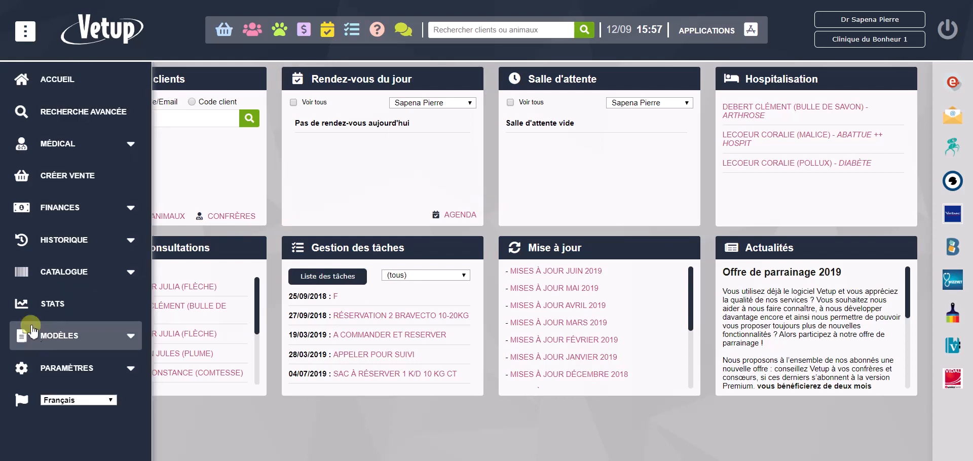
click(71, 340)
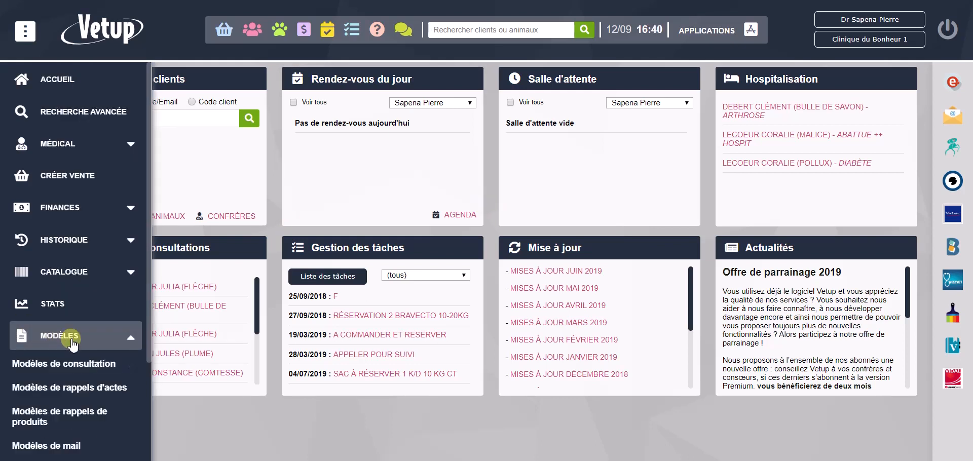
scroll(72, 334, down, 3)
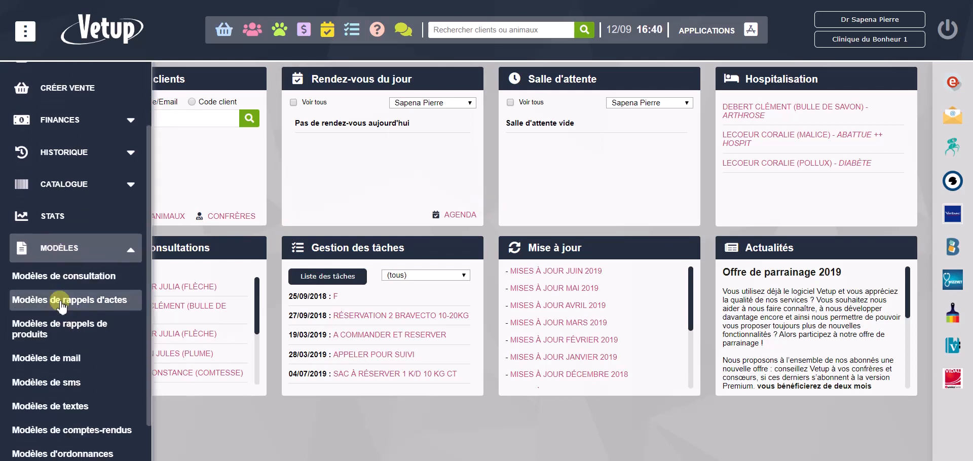
click(62, 302)
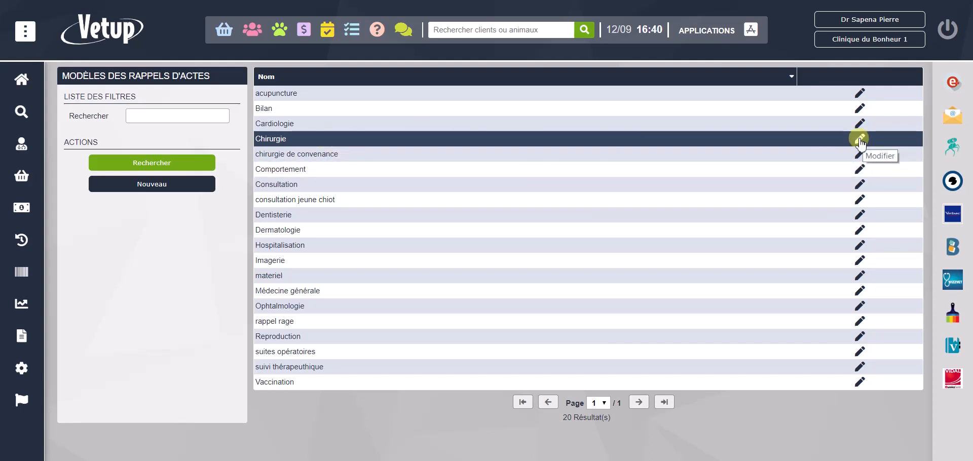
click(860, 141)
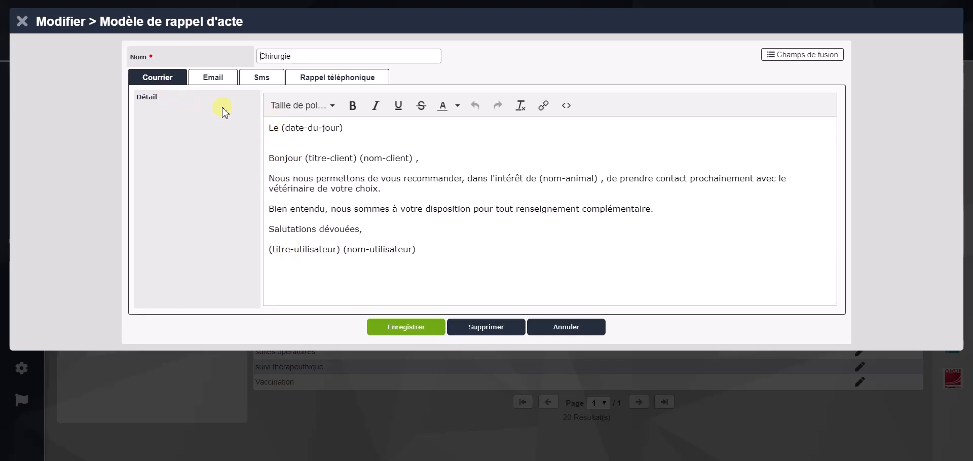
Step: Review the email, SMS, phone reminder and letter versions of the Chirurgie reminder template, and save it
click(199, 76)
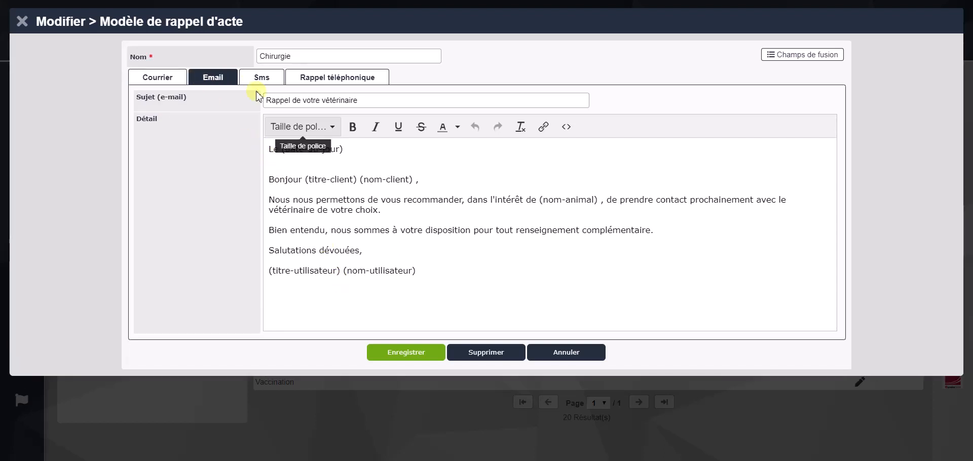
click(253, 81)
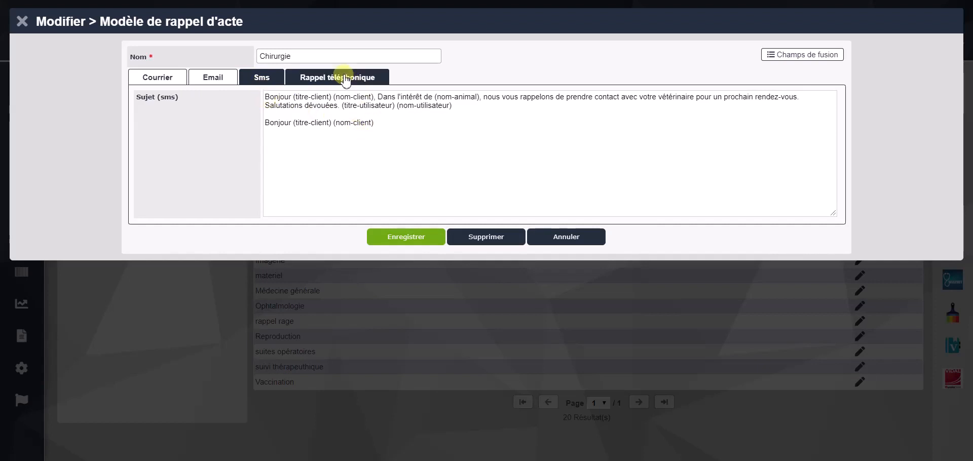
click(346, 80)
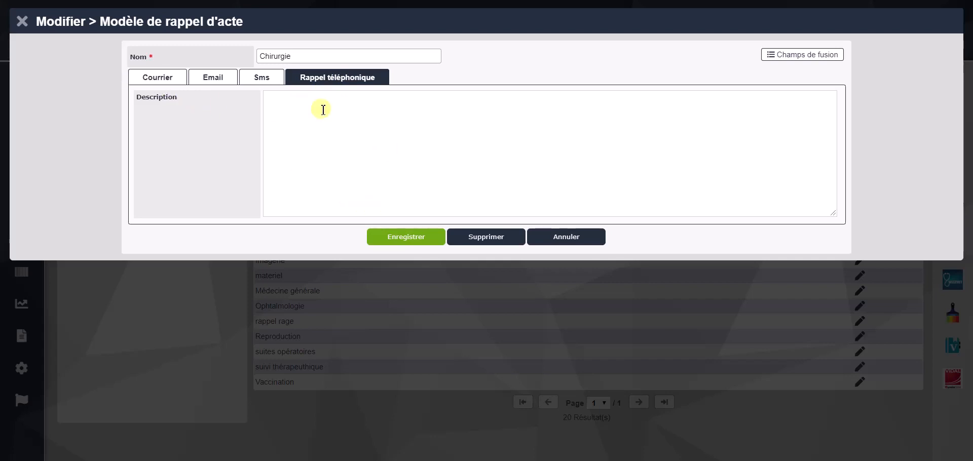
click(158, 81)
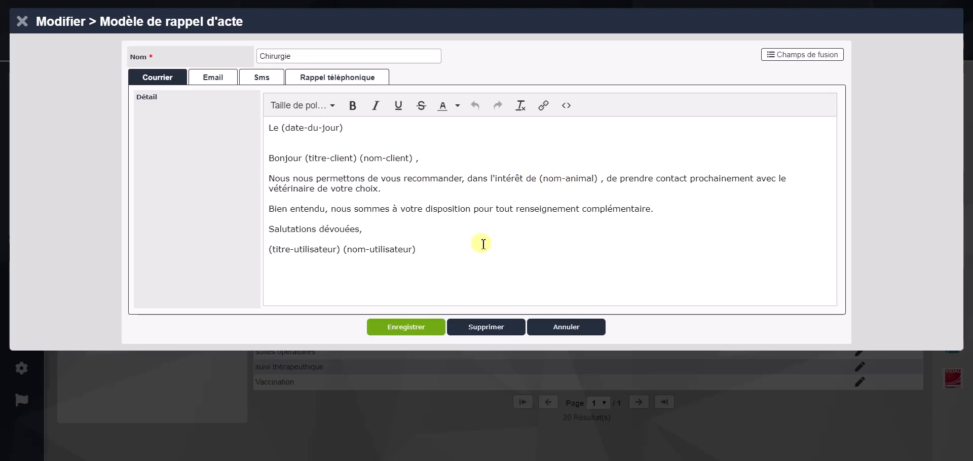
click(418, 330)
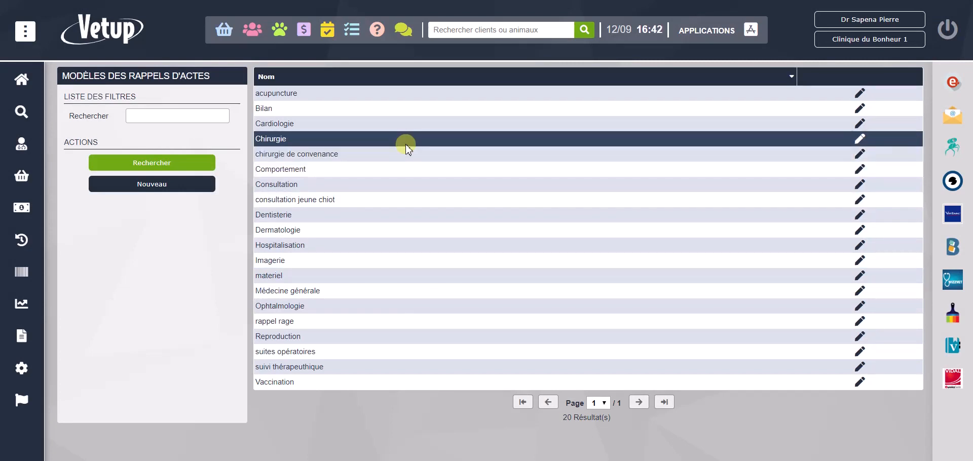
Step: Search the catalogue's list of acts for "suivi" and open the act suivi thérapeuthique for editing
mouse_move(31, 290)
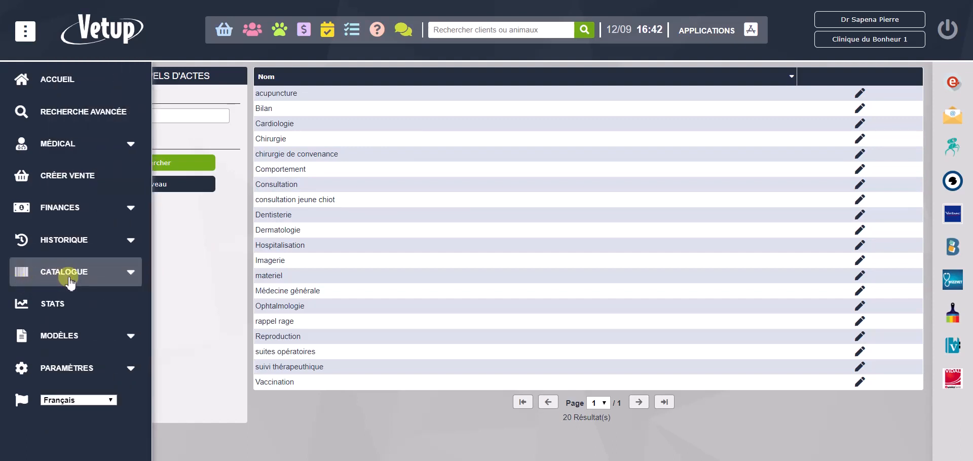
click(69, 282)
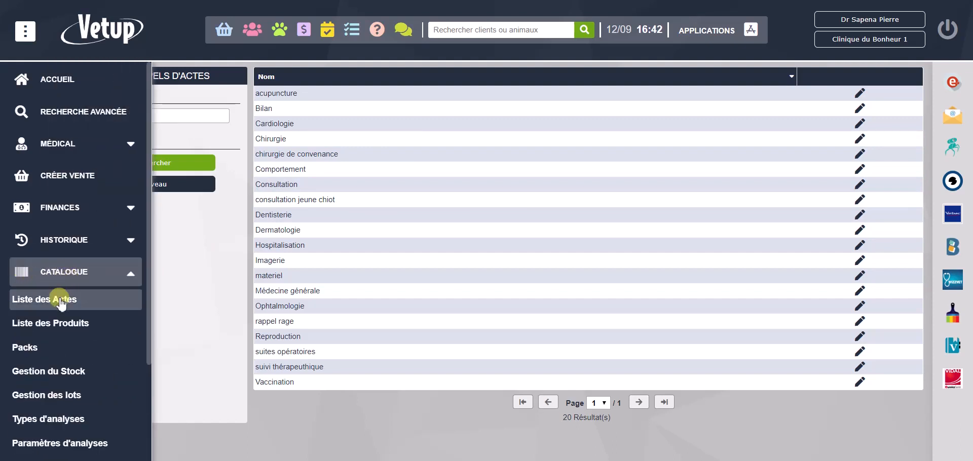
click(61, 300)
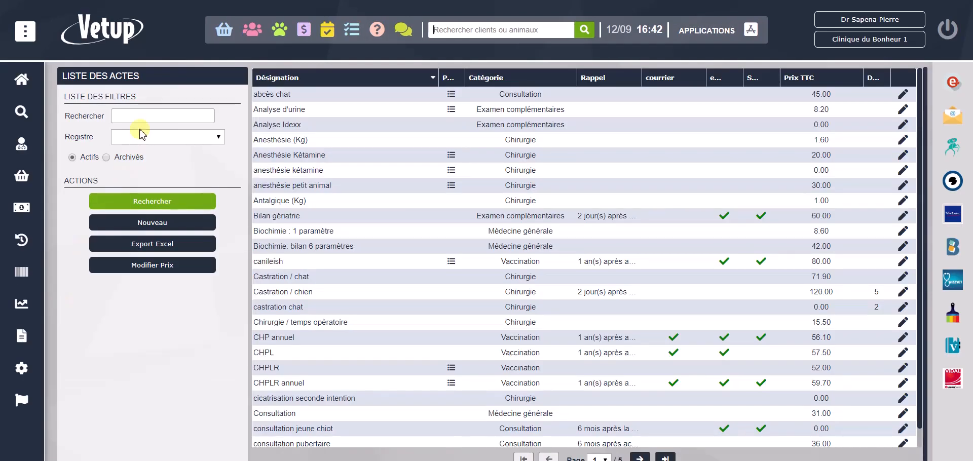
click(146, 114)
text(suivi)
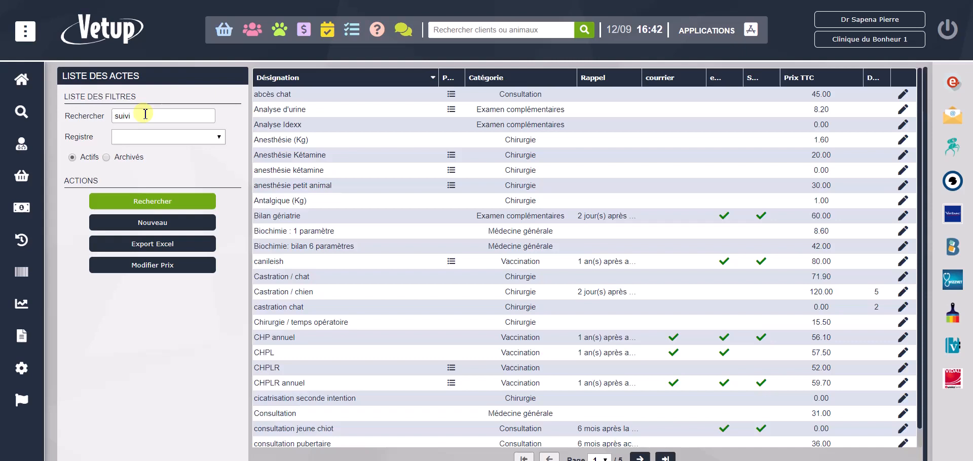
key(Return)
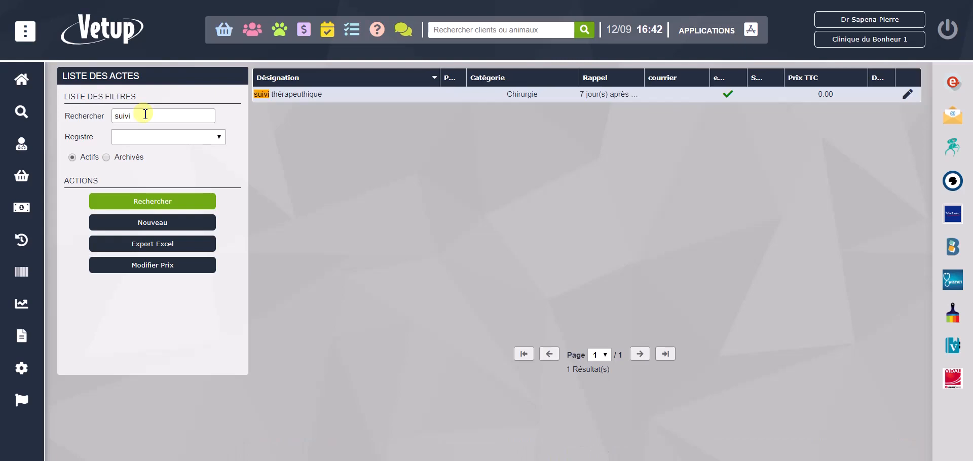
double_click(330, 97)
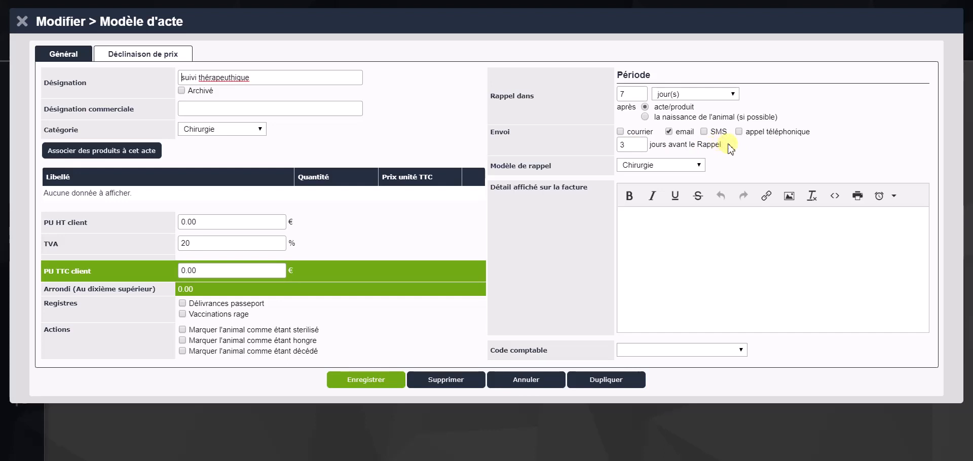
Step: Set the act's reminder to go out by courrier and SMS instead of email, with the Chirurgie reminder template, and save
click(620, 132)
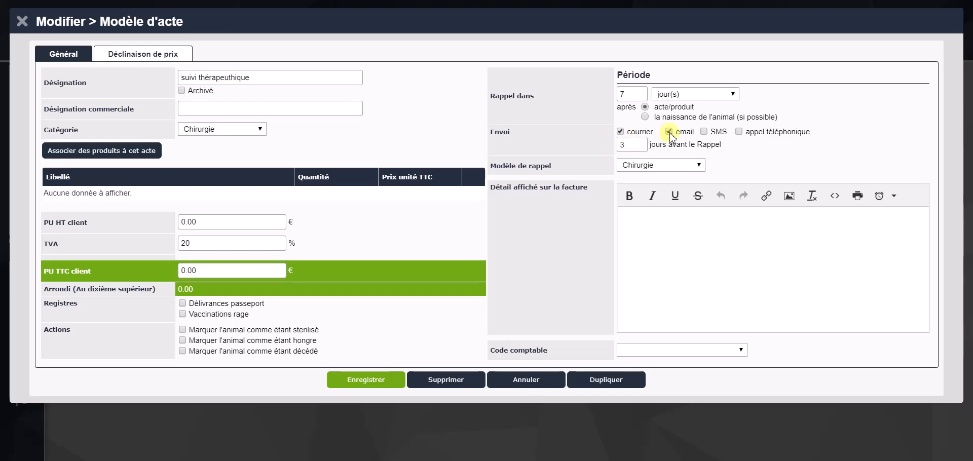
click(703, 133)
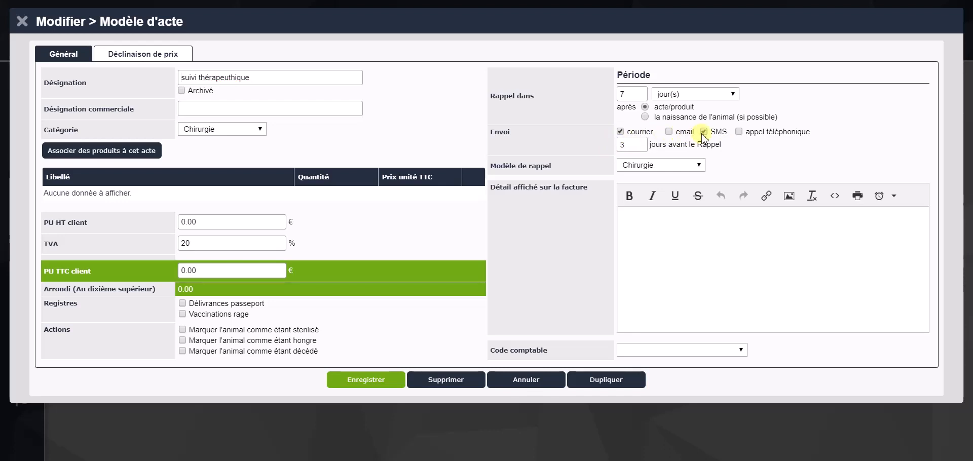
click(662, 166)
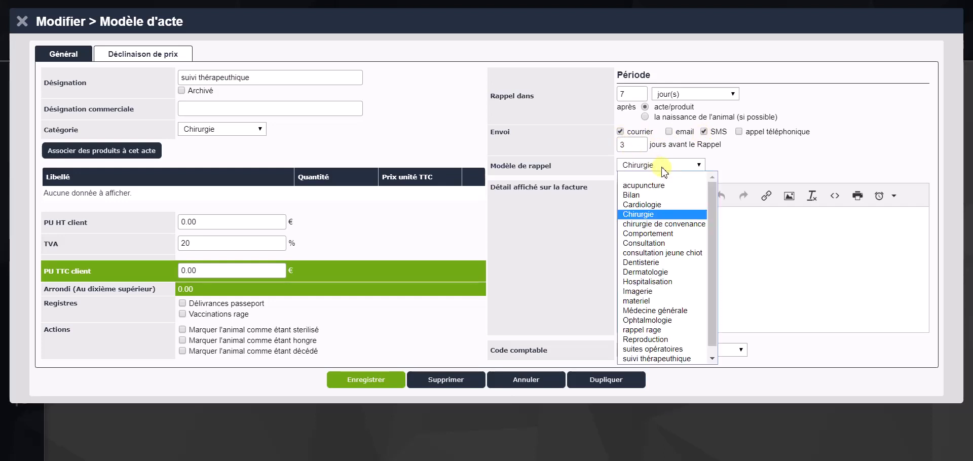
click(662, 215)
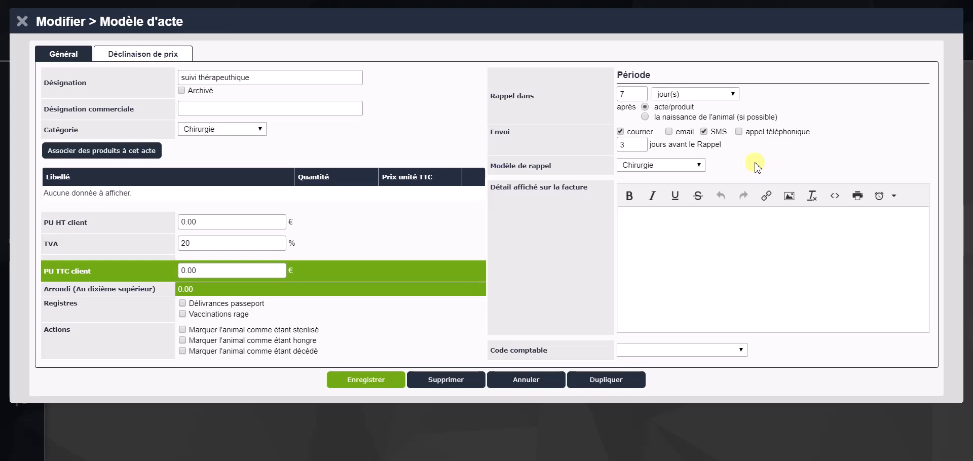
click(387, 385)
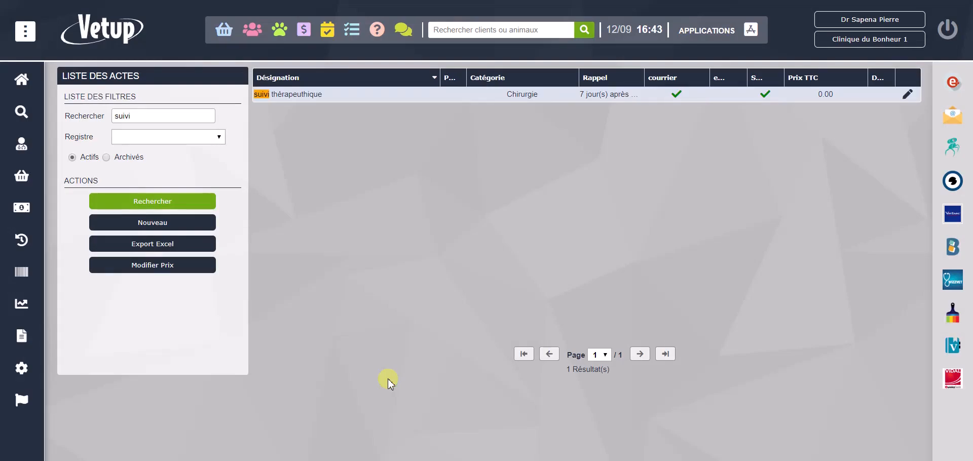
Step: Open the record of Looping's owner from the client list and create a consultation without linking it to the referring vet
click(249, 30)
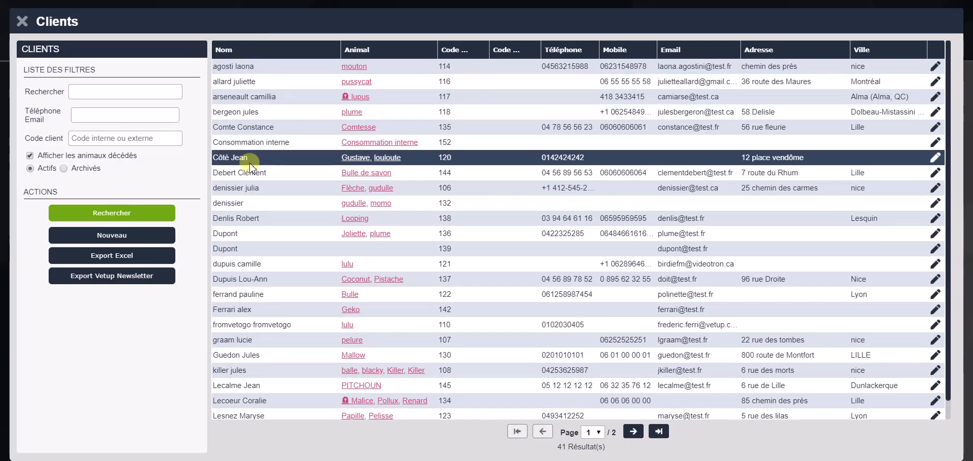
click(248, 218)
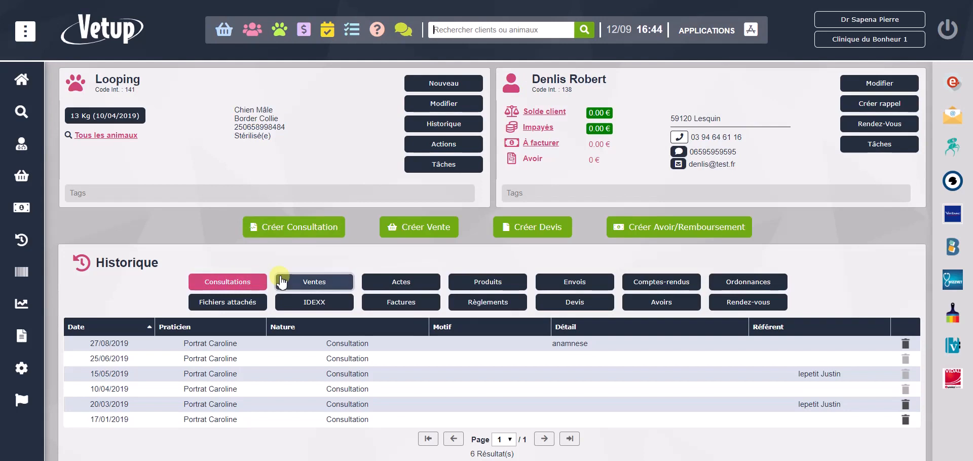
click(297, 228)
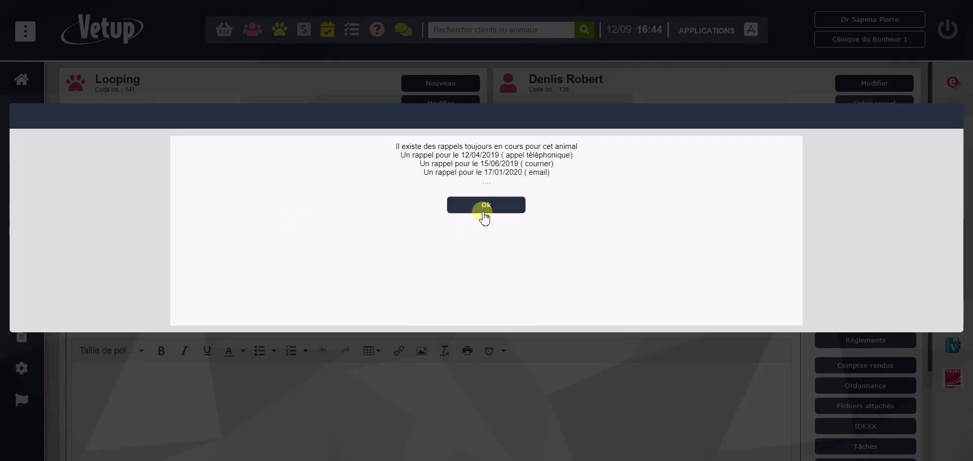
click(484, 208)
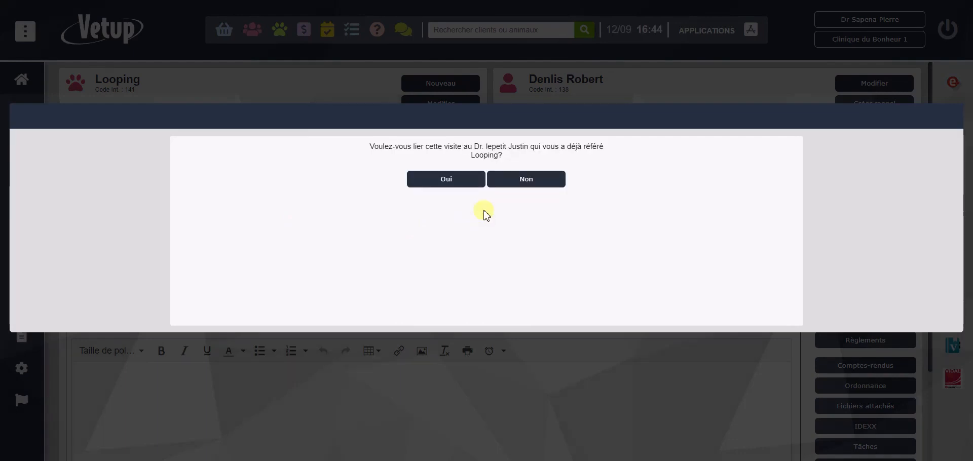
click(517, 183)
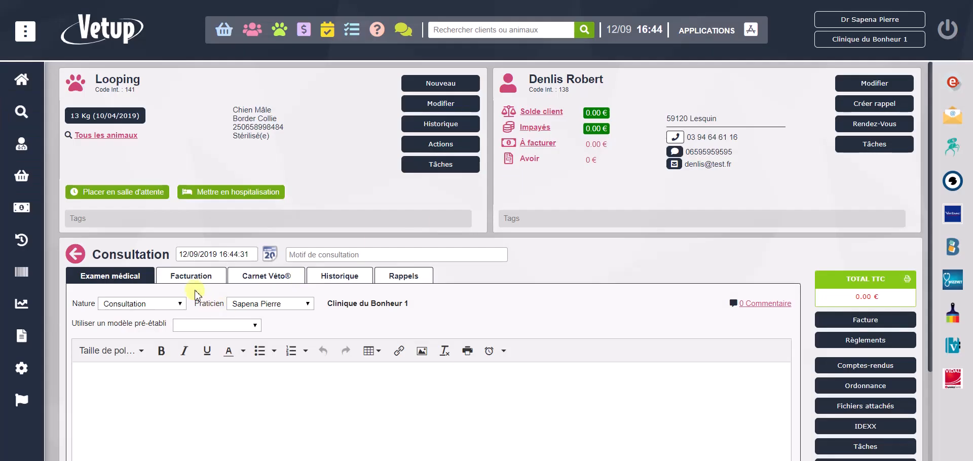
Step: Add the act suivi thérapeuthique to the consultation's billing by searching for "suivi"
click(195, 275)
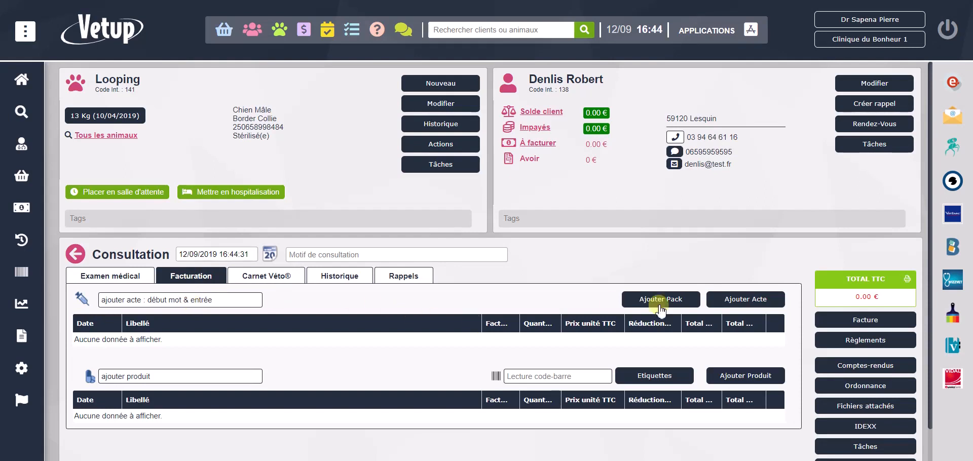
click(177, 303)
text(suivi)
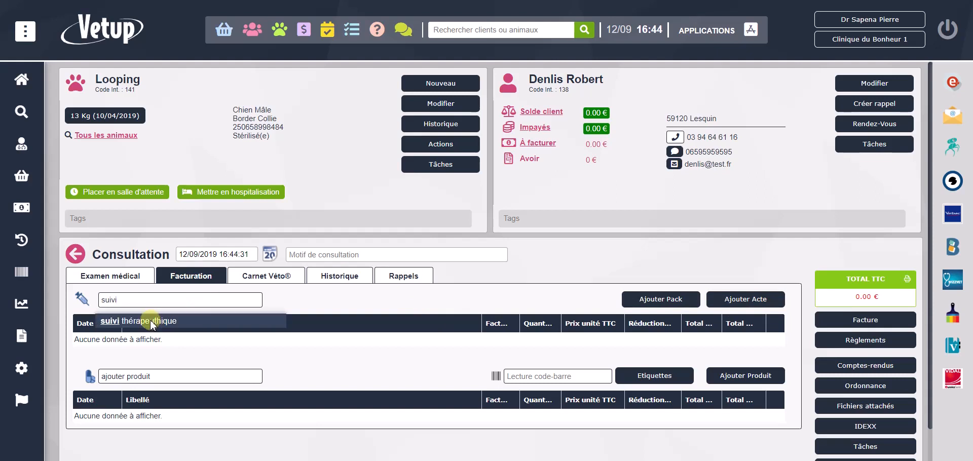
click(152, 324)
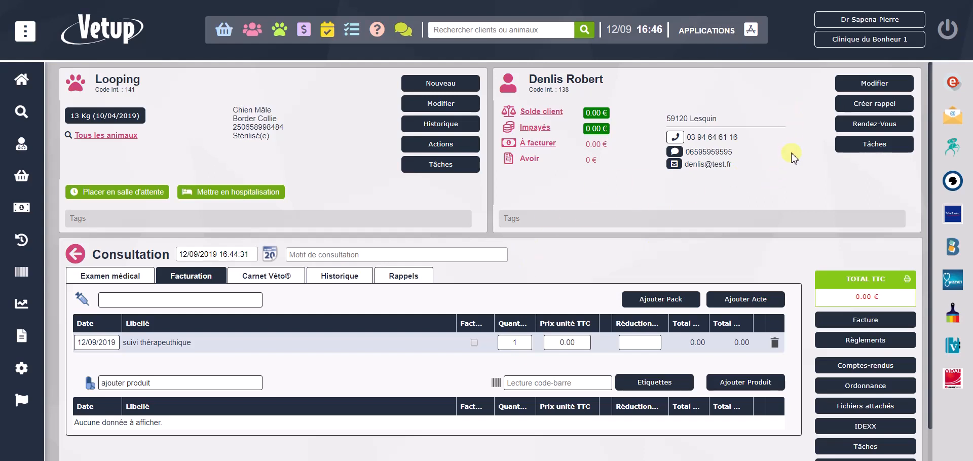
Step: Create an email reminder for the client and fill it from the chirurgie mail template
click(882, 105)
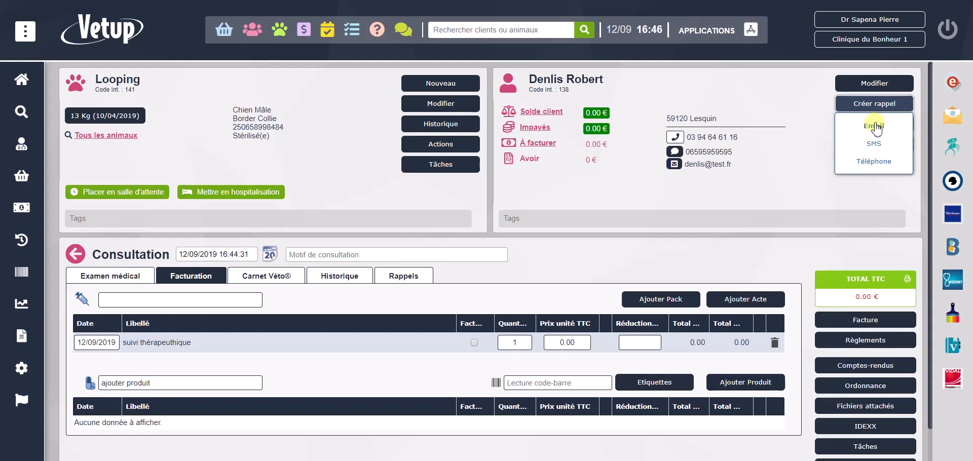
click(875, 126)
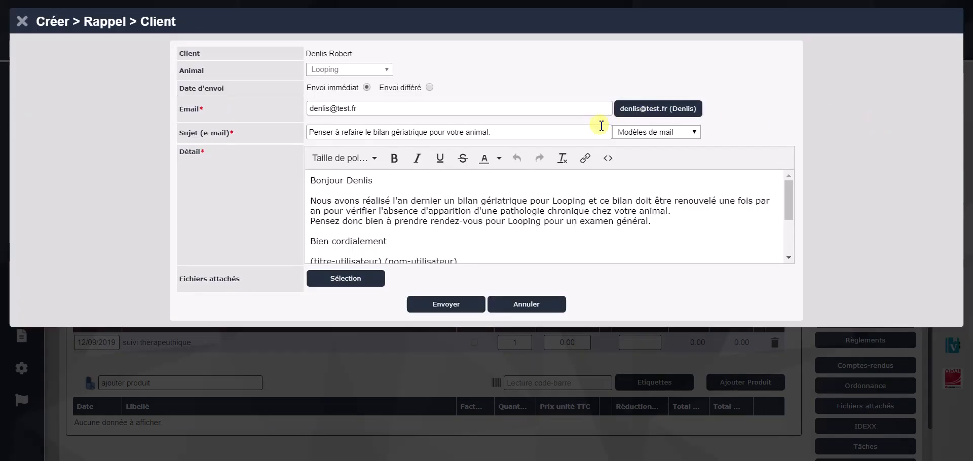
click(646, 136)
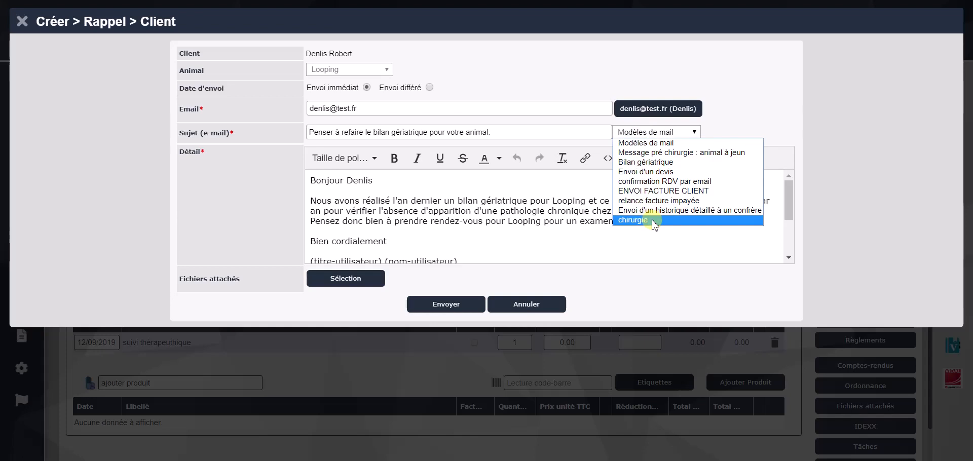
click(633, 219)
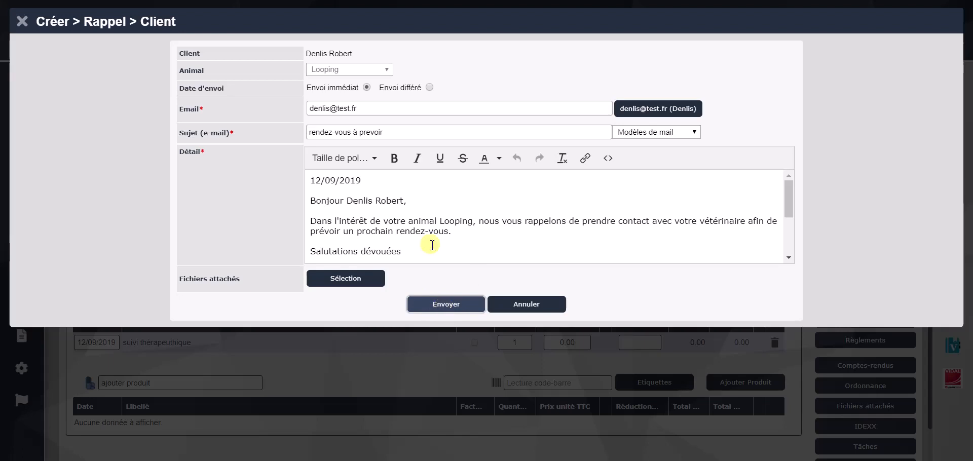
Step: Switch the client's email reminder from immediate to deferred sending and open the calendar for its send date
click(430, 88)
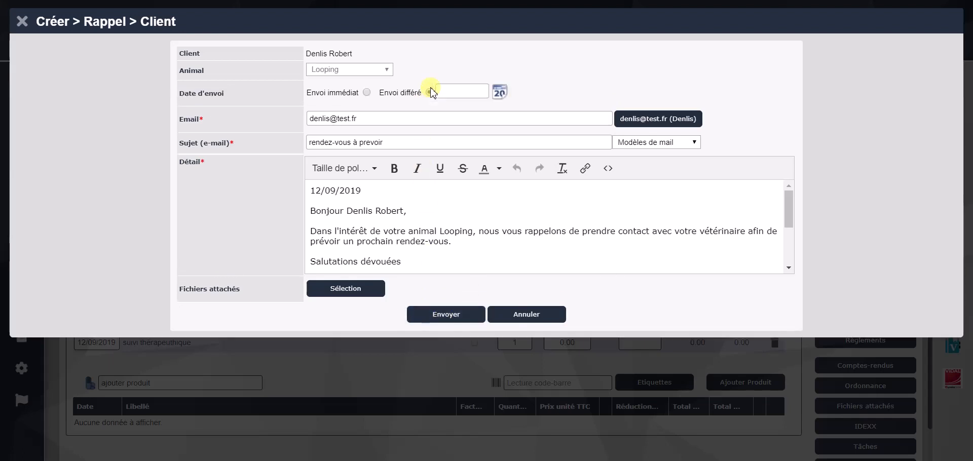
click(456, 92)
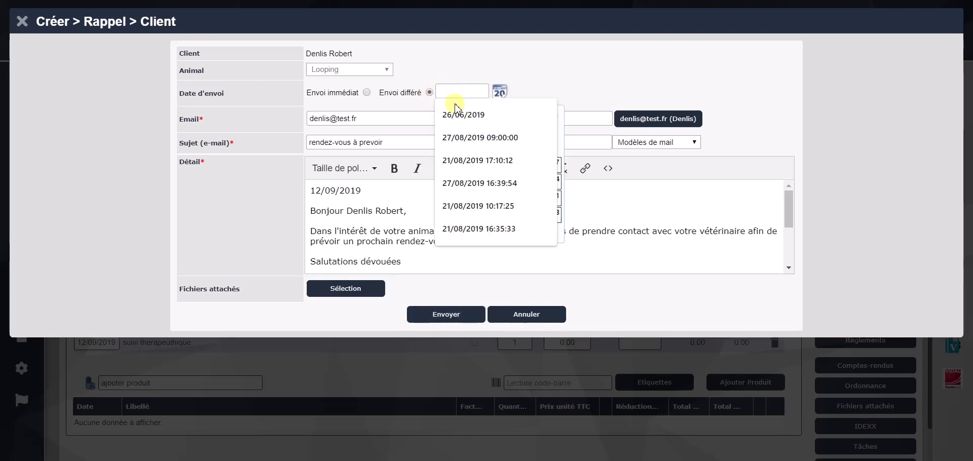
click(500, 93)
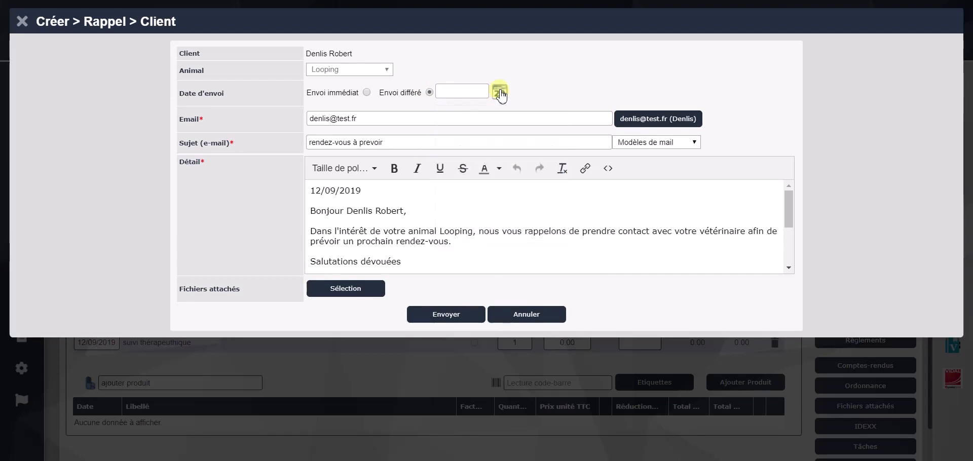
click(501, 92)
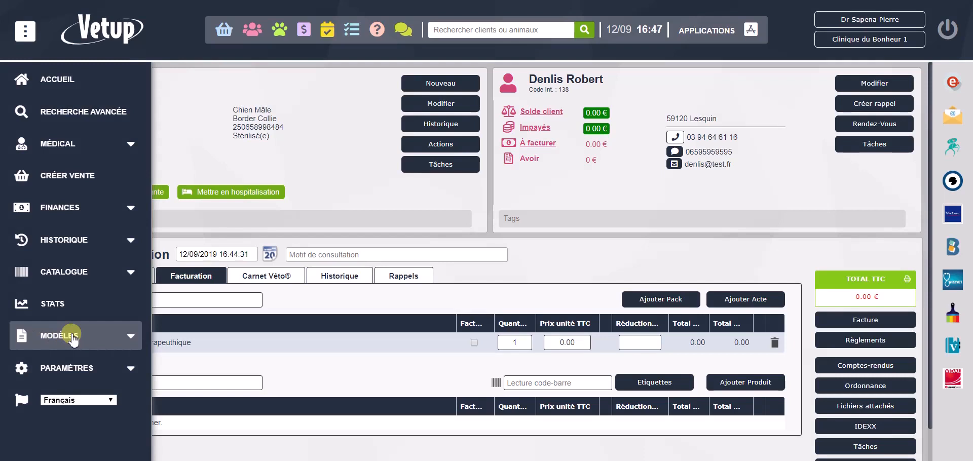
Step: Open the chirurgie template from the mail templates list to review its subject and merge fields, then close it without saving
click(72, 399)
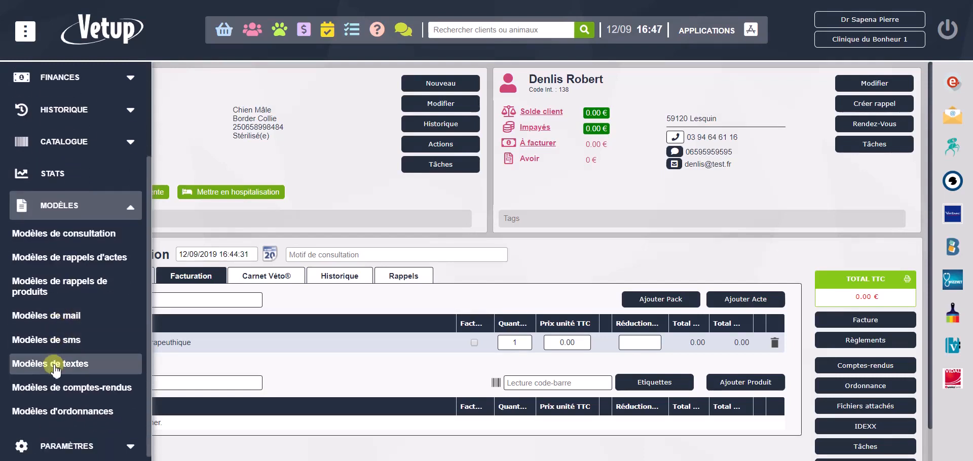
scroll(66, 323, up, 2)
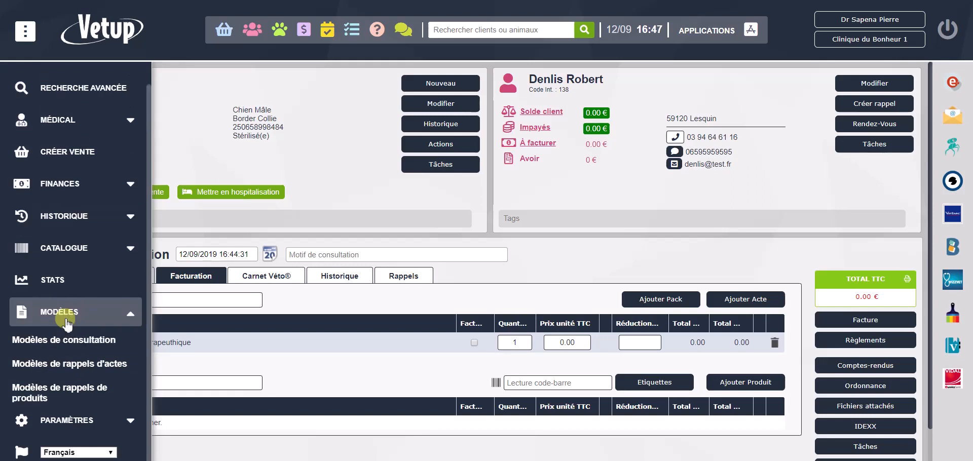
click(67, 324)
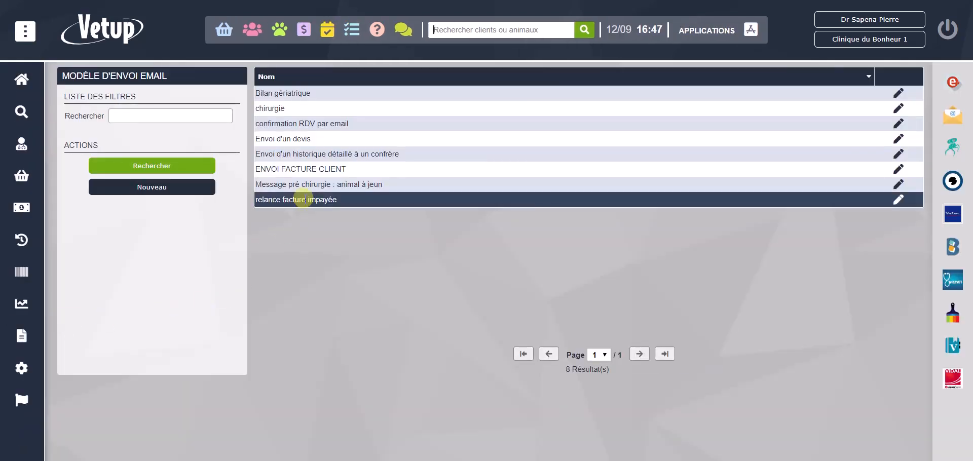
click(299, 108)
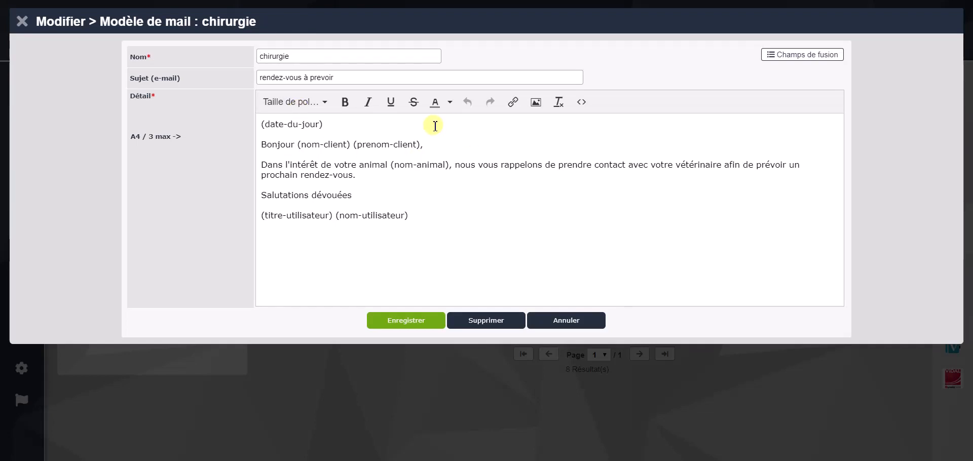
click(22, 21)
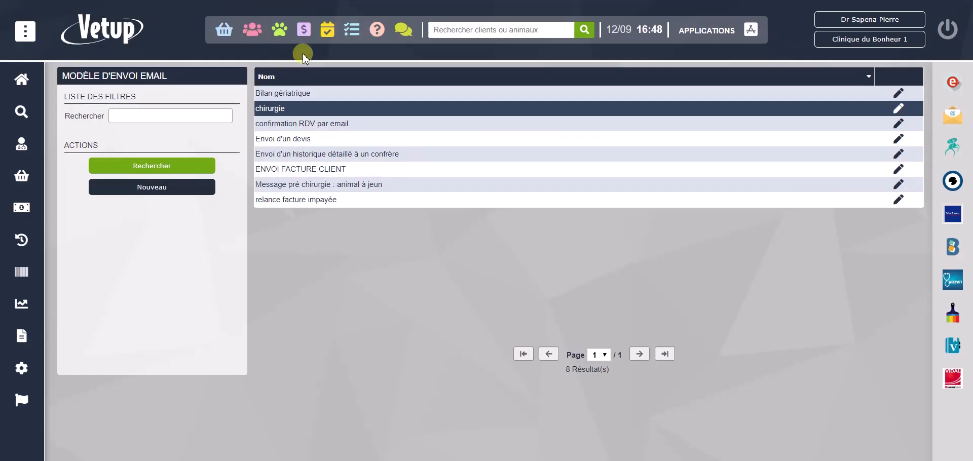